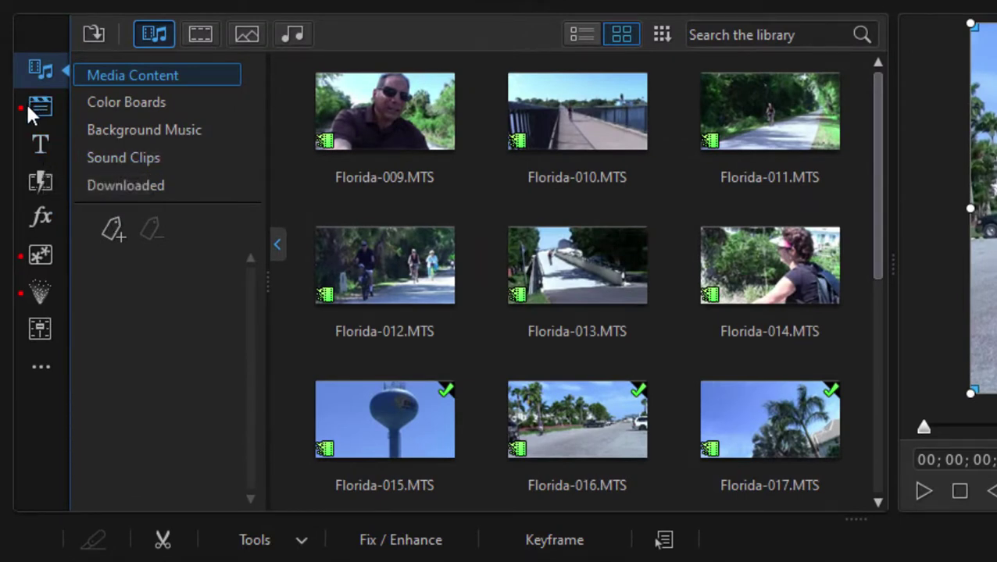
- List the Vacation/Travel title templates in the Title room, going through the PiP Objects room
click(37, 258)
scroll(185, 278, down, 1)
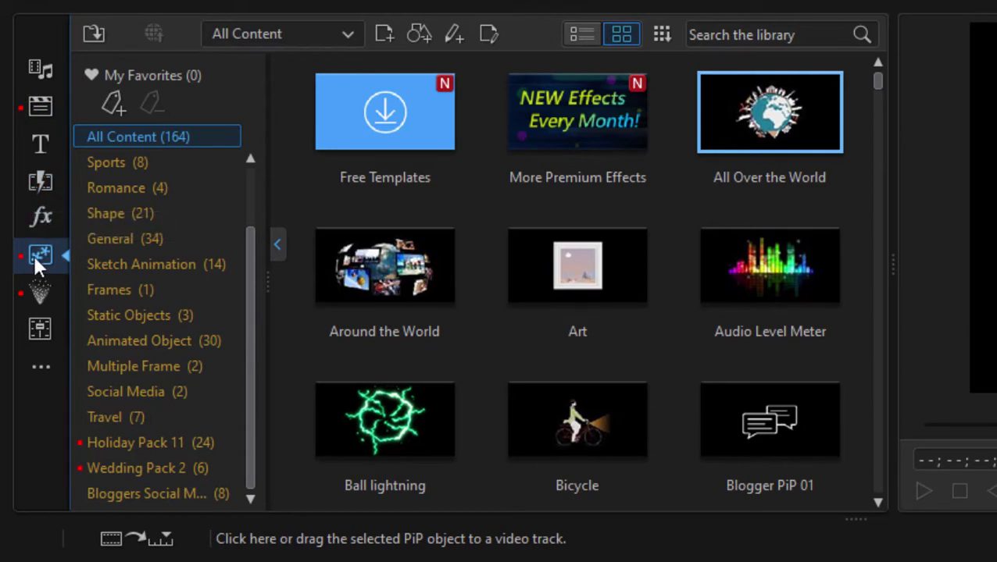
click(37, 138)
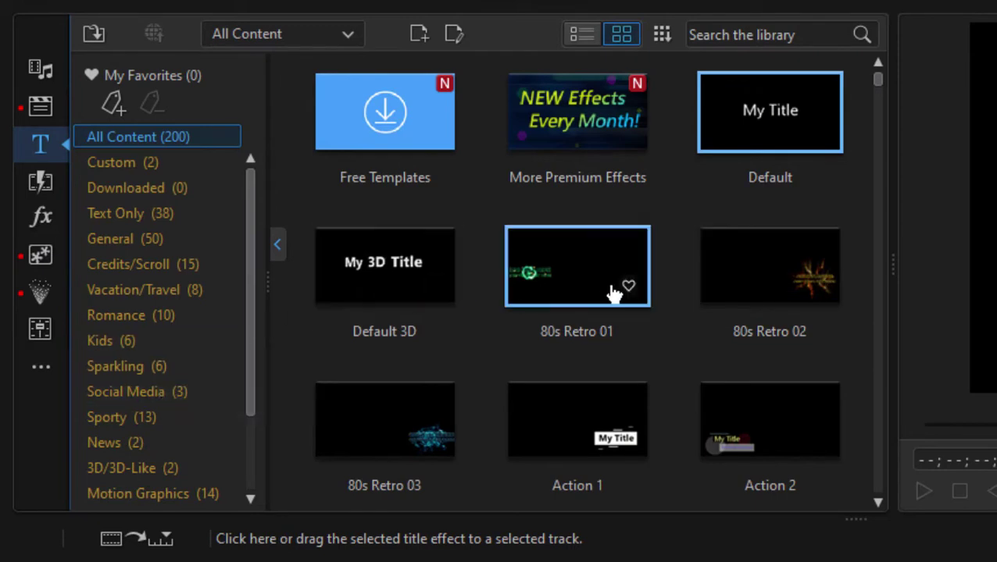
click(175, 293)
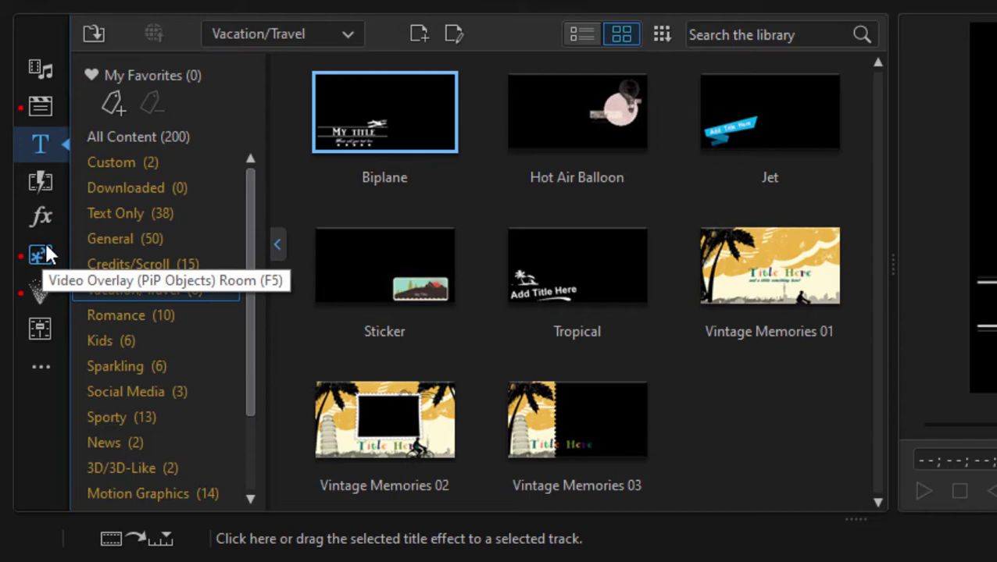
mouse_move(351, 117)
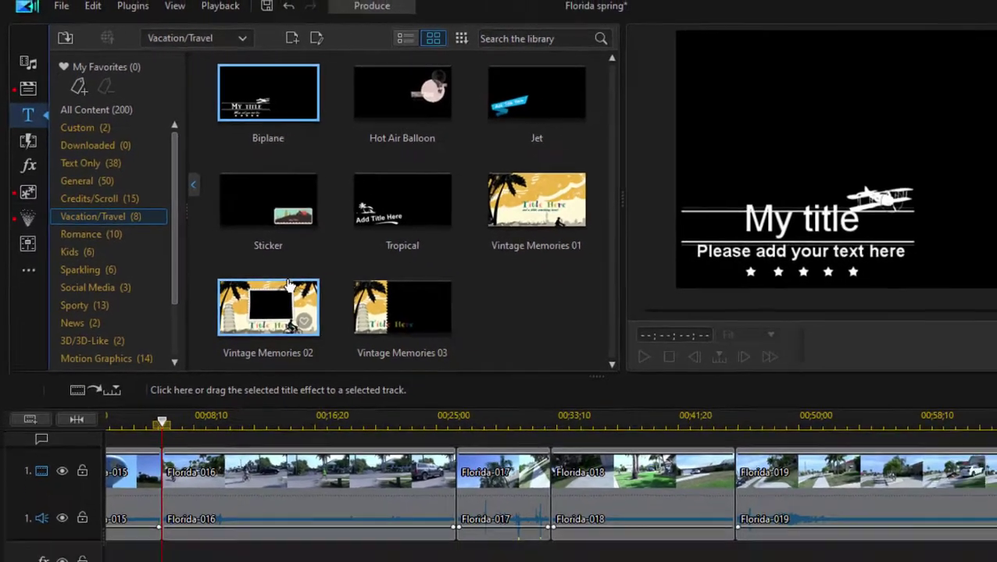
- Drop Vintage Memories 02 onto track 2 at 00;00;06;04 as a 10-second title
mouse_move(385, 428)
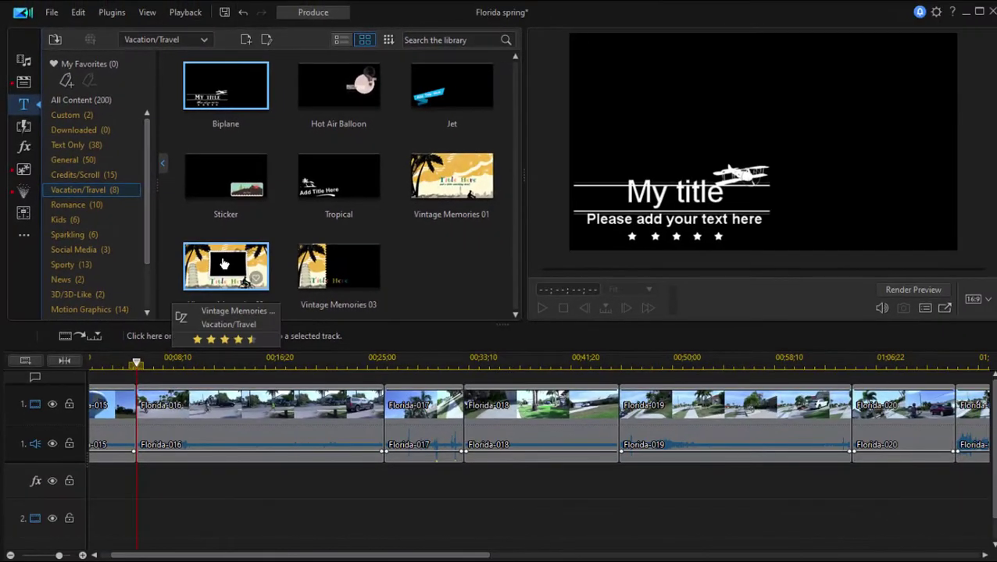
drag(210, 364, 139, 533)
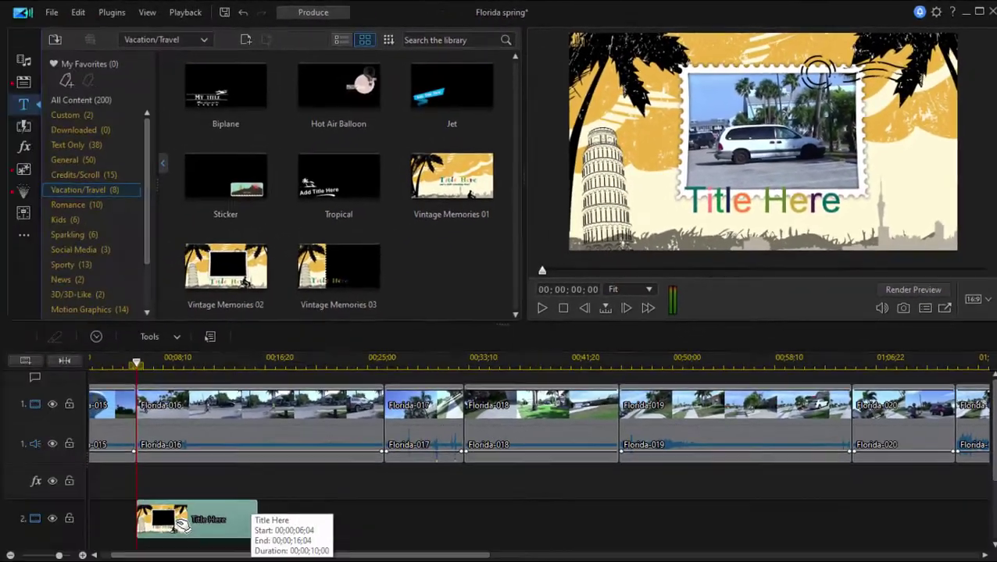
scroll(196, 522, down, 1)
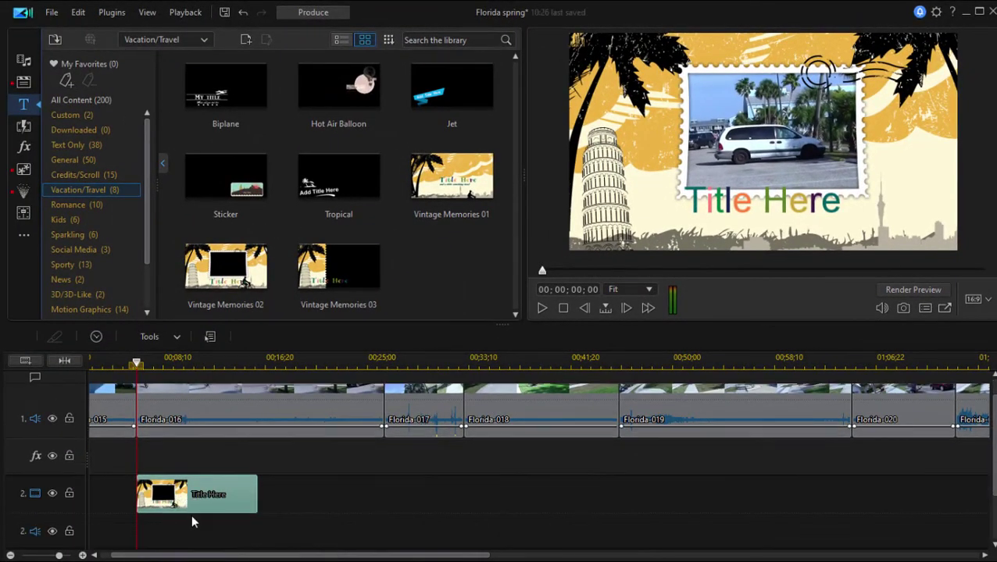
- Change the title text to 'Biking the Beach' and centre it beneath the stamp photo
double_click(196, 506)
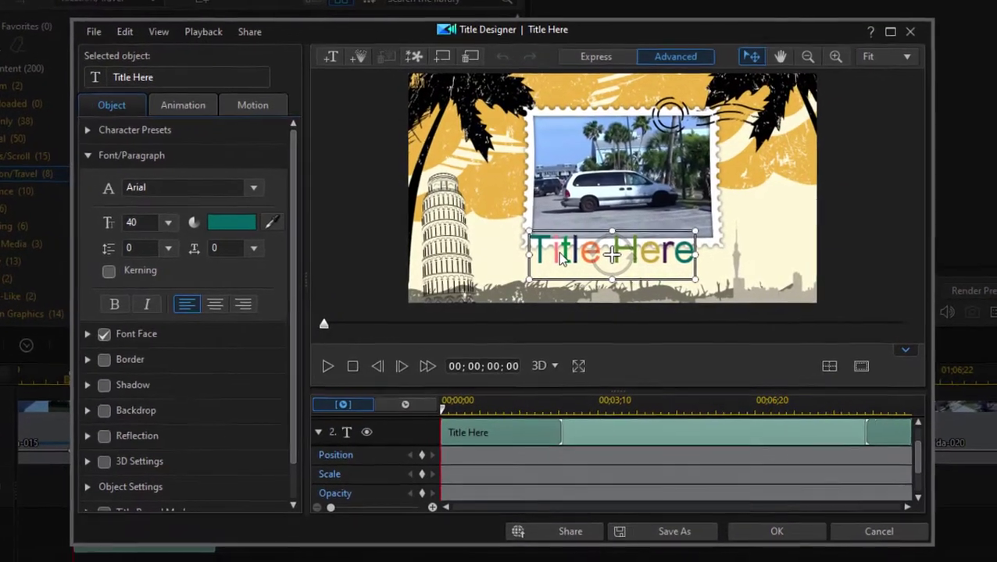
double_click(561, 258)
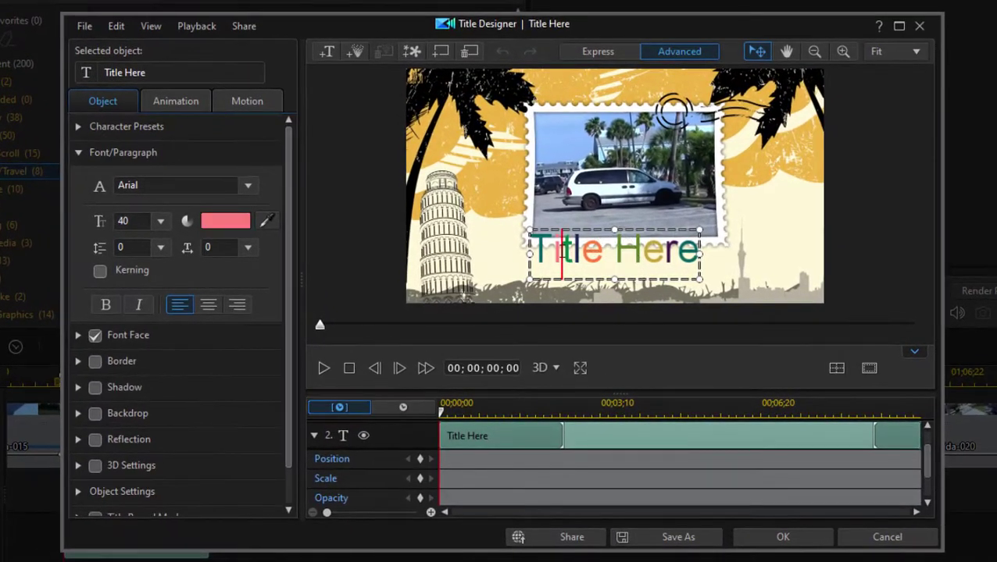
text(Biking the Beach)
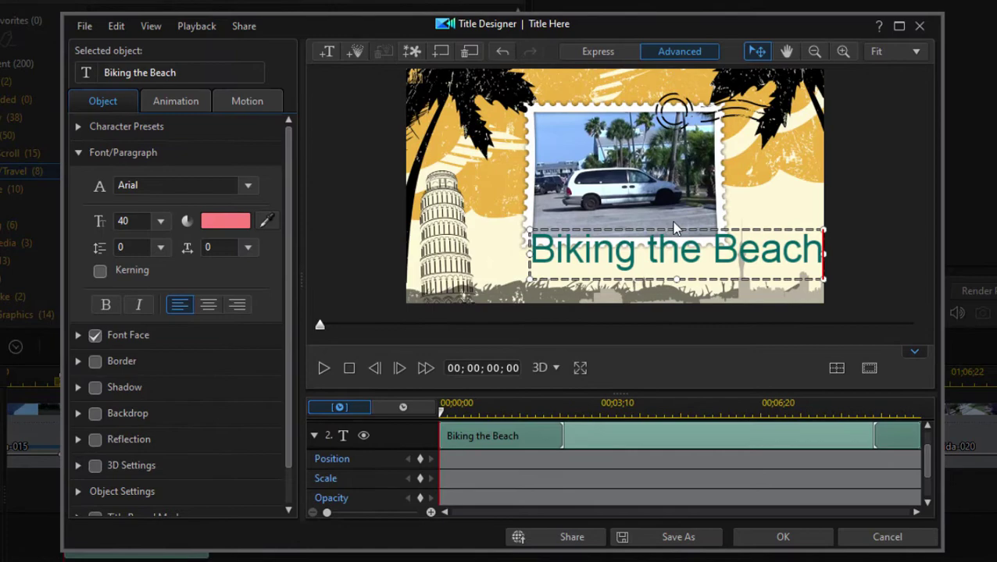
drag(673, 227, 618, 231)
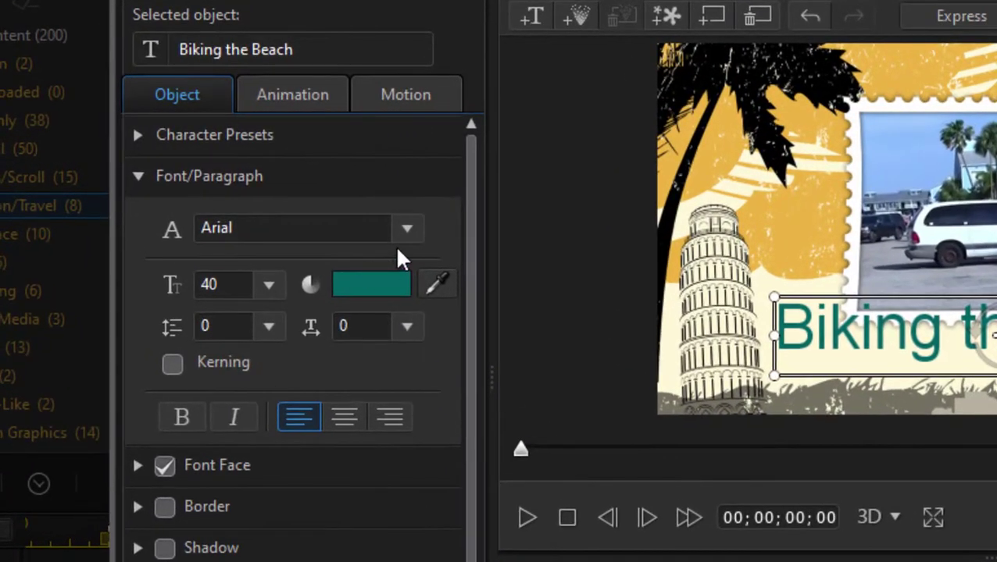
- Browse the font-size list for the Biking the Beach text
click(268, 284)
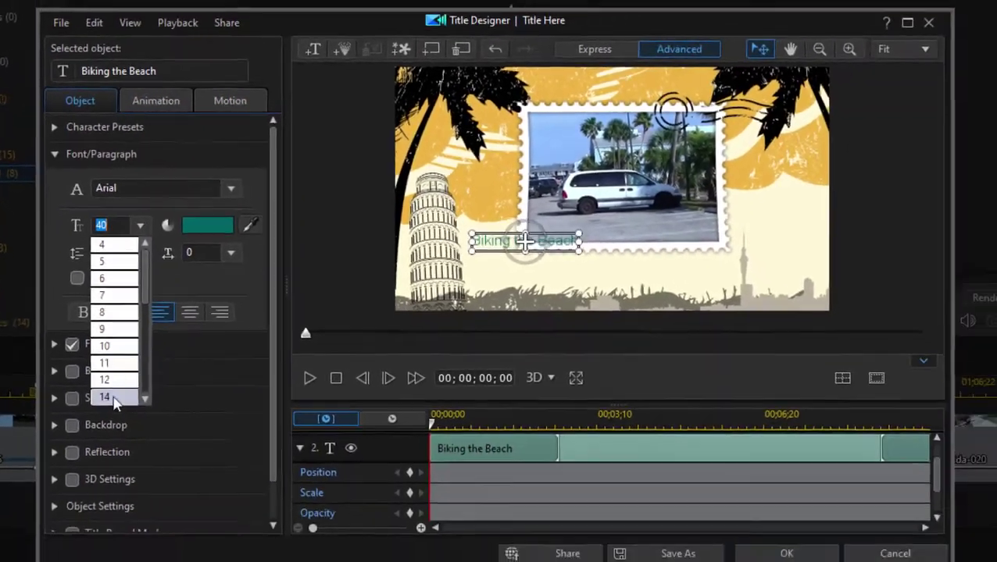
scroll(216, 408, down, 1)
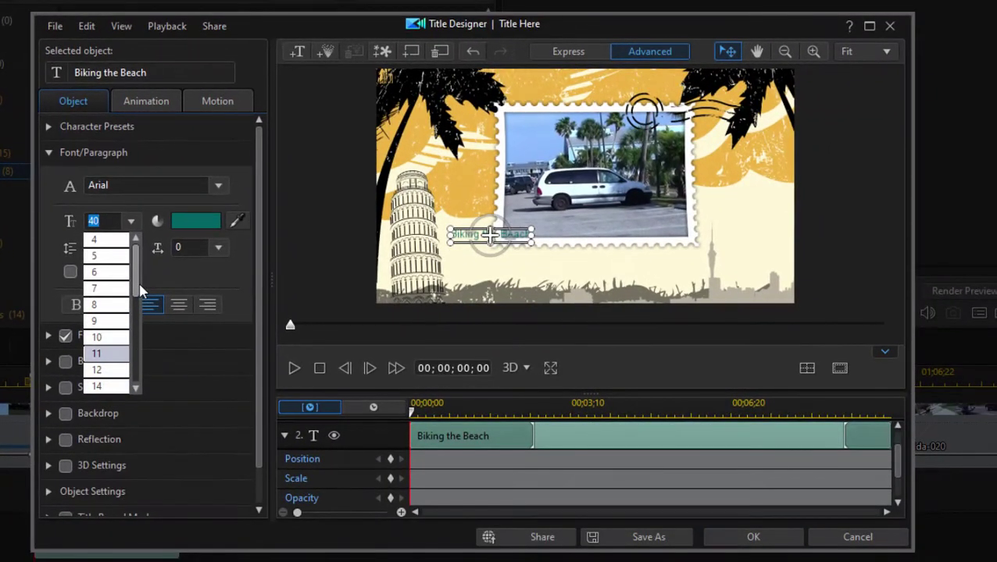
drag(135, 304, 127, 345)
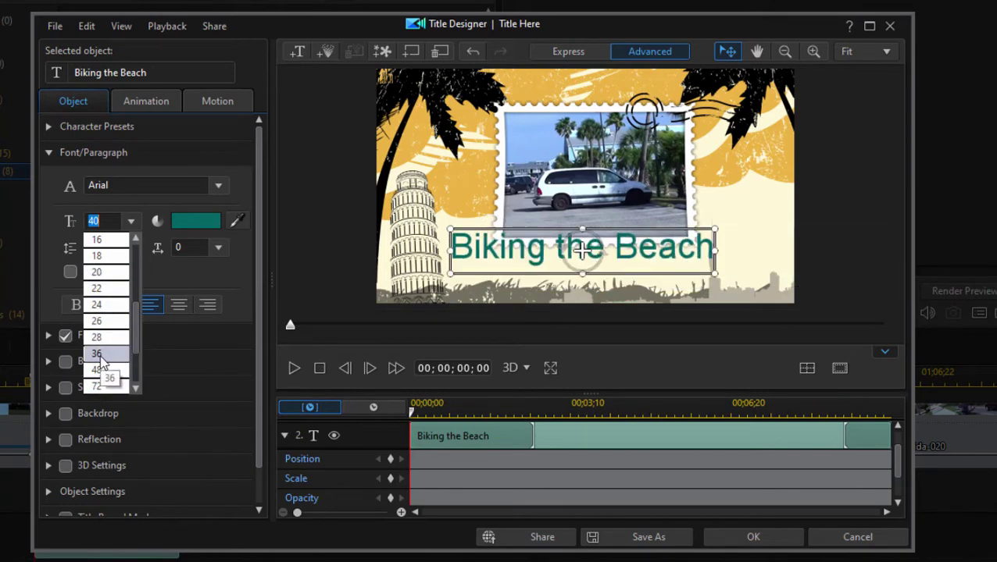
- Set the title to the Autumn font at size 36, then toggle Express and back to Advanced
click(97, 354)
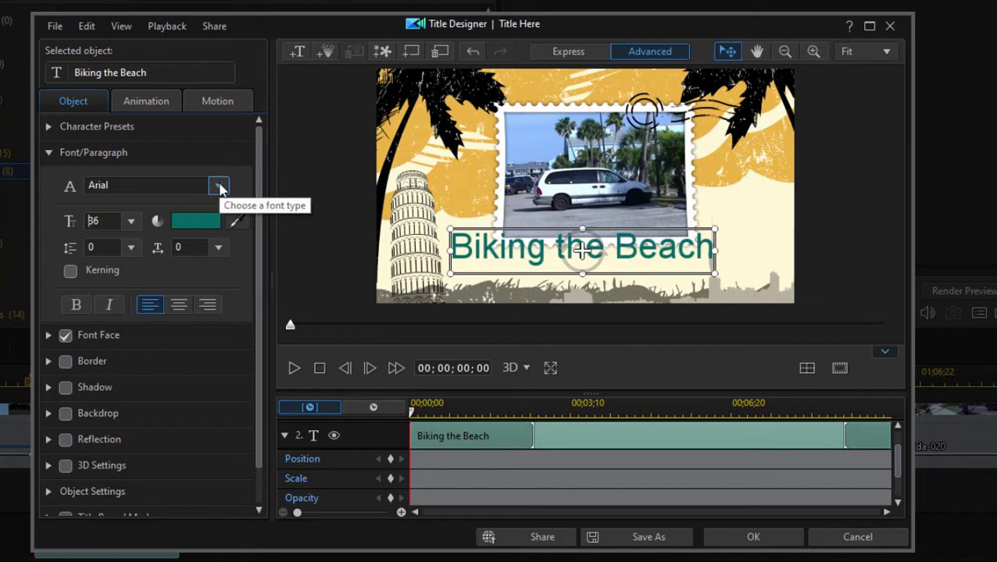
click(219, 187)
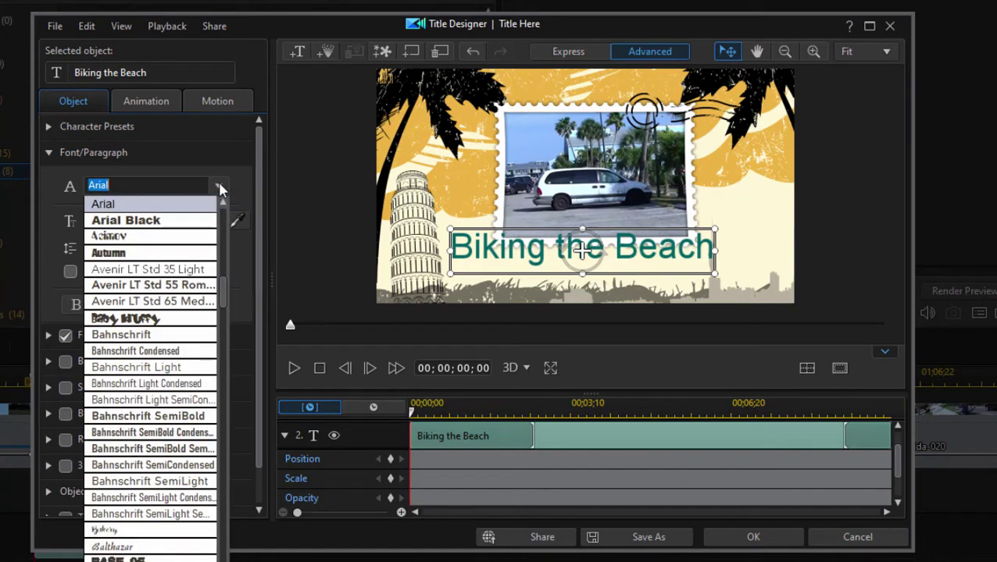
click(166, 254)
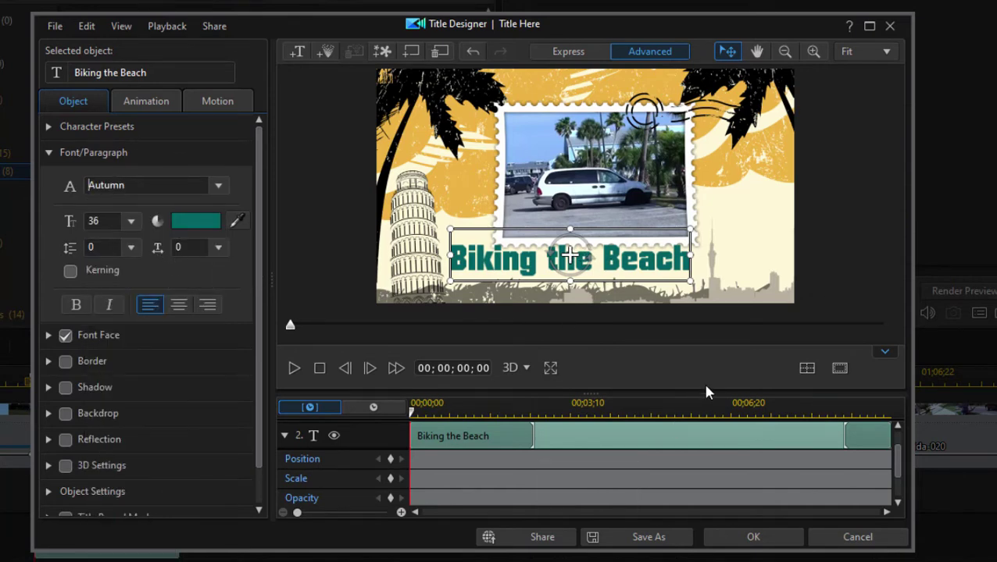
click(573, 52)
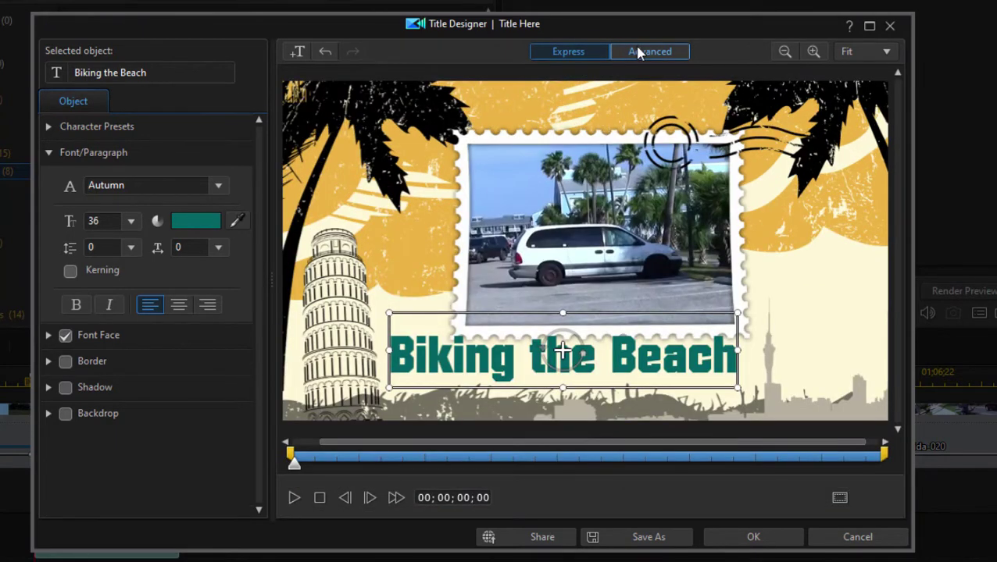
click(638, 50)
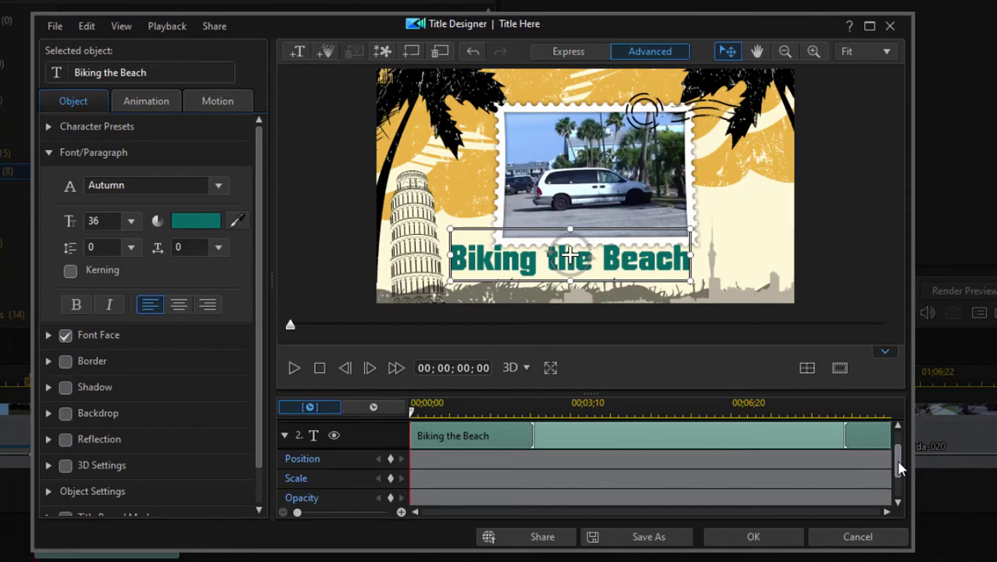
- Enlarge the Title Designer window and its timeline, then select the 00travel02 object
drag(898, 467, 900, 457)
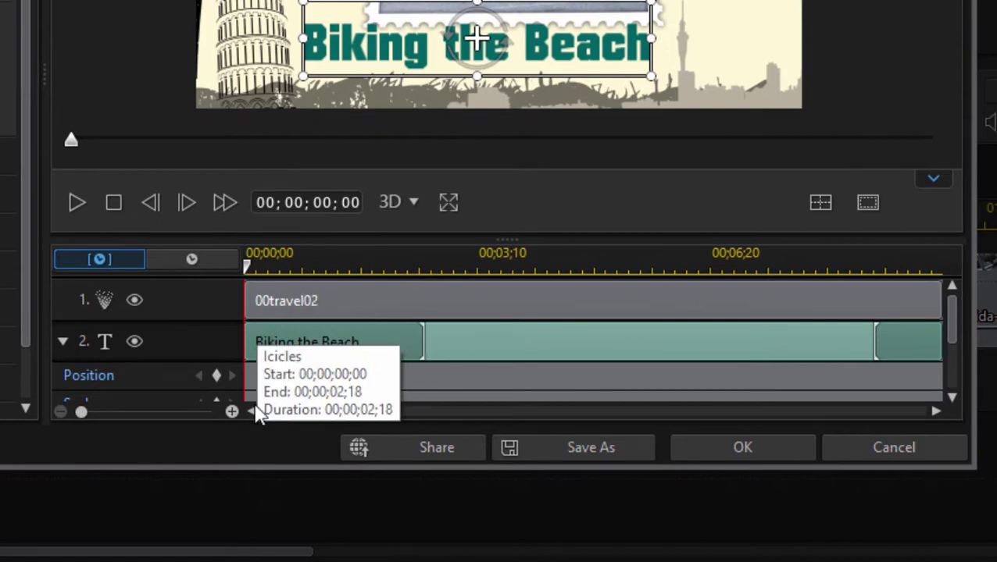
drag(280, 470, 280, 521)
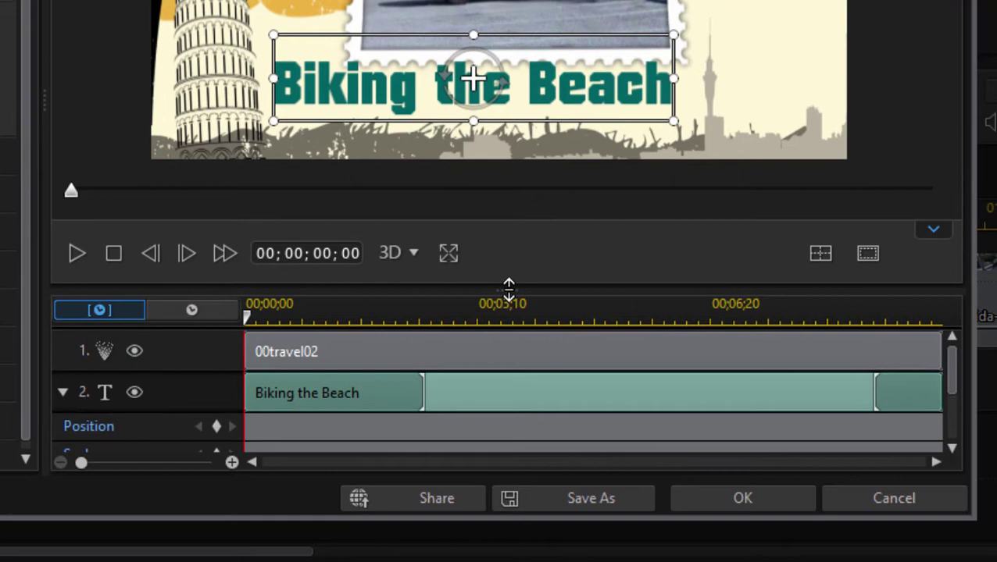
drag(507, 286, 507, 248)
click(625, 301)
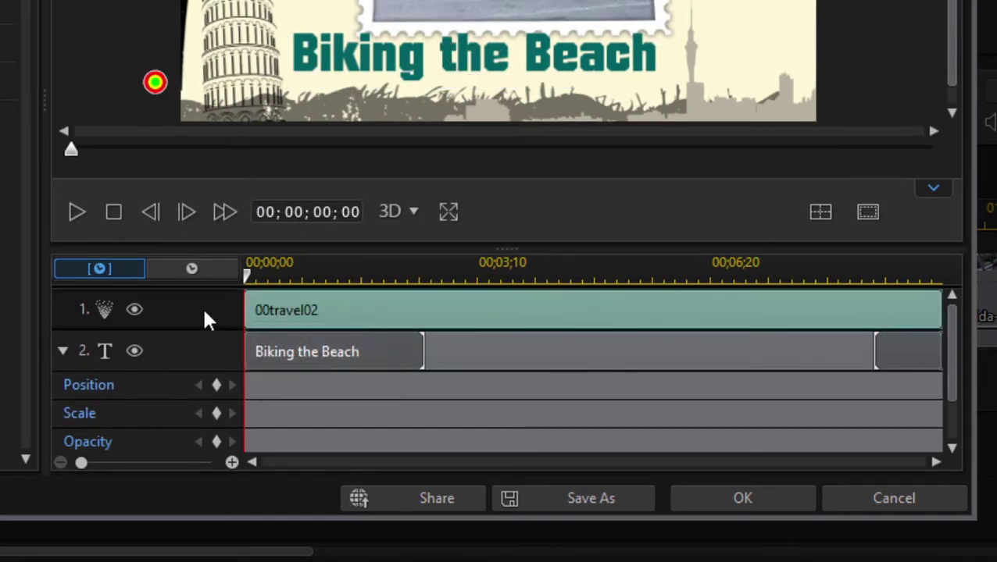
- Scrub the preview through the first two seconds to watch the bicycle animate
click(286, 273)
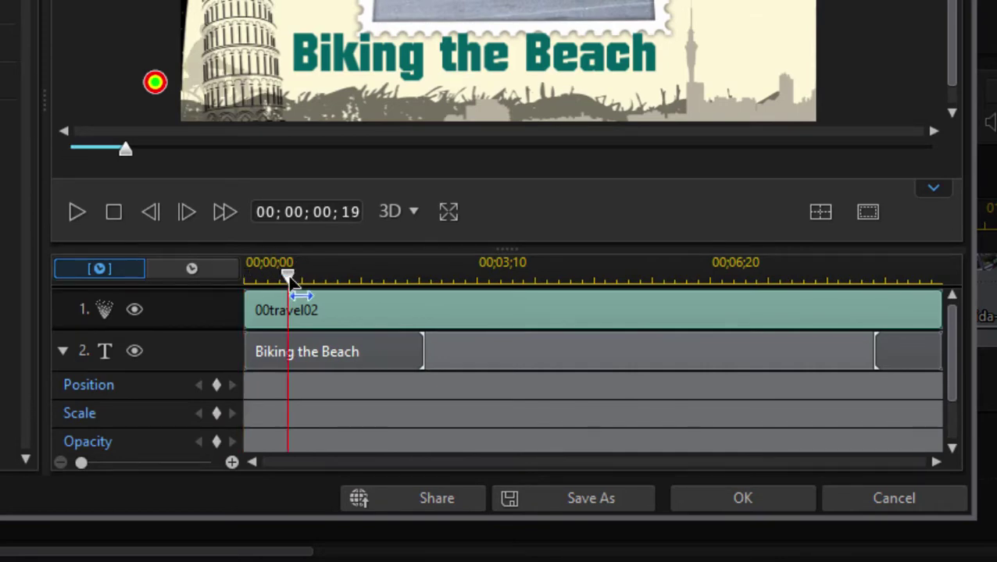
drag(289, 279, 407, 278)
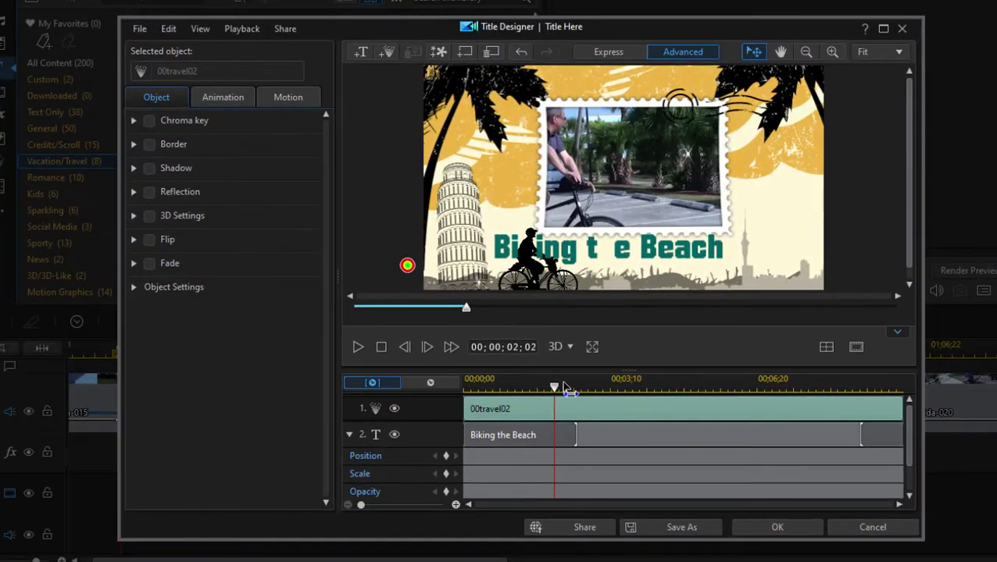
drag(566, 388, 633, 387)
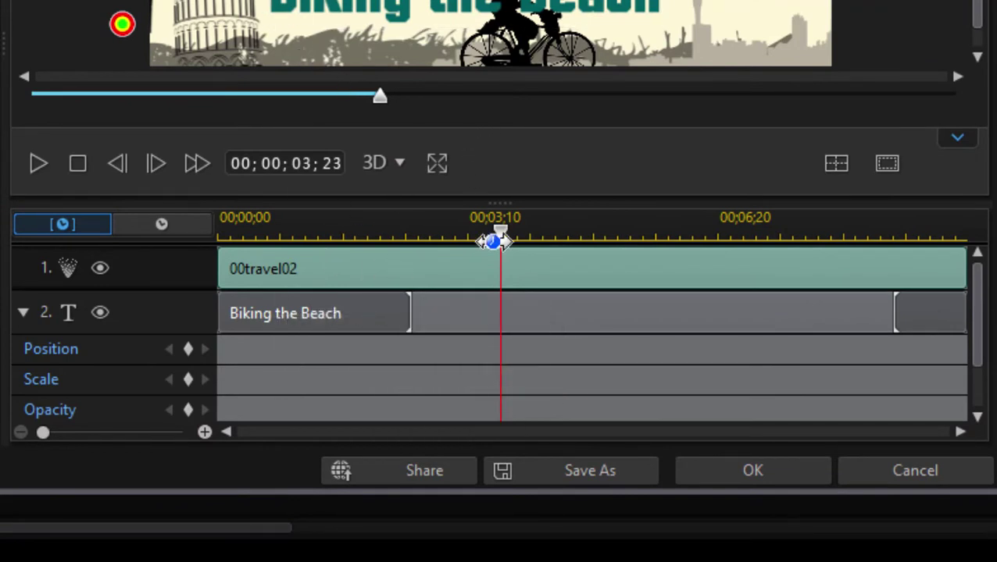
drag(517, 251, 331, 266)
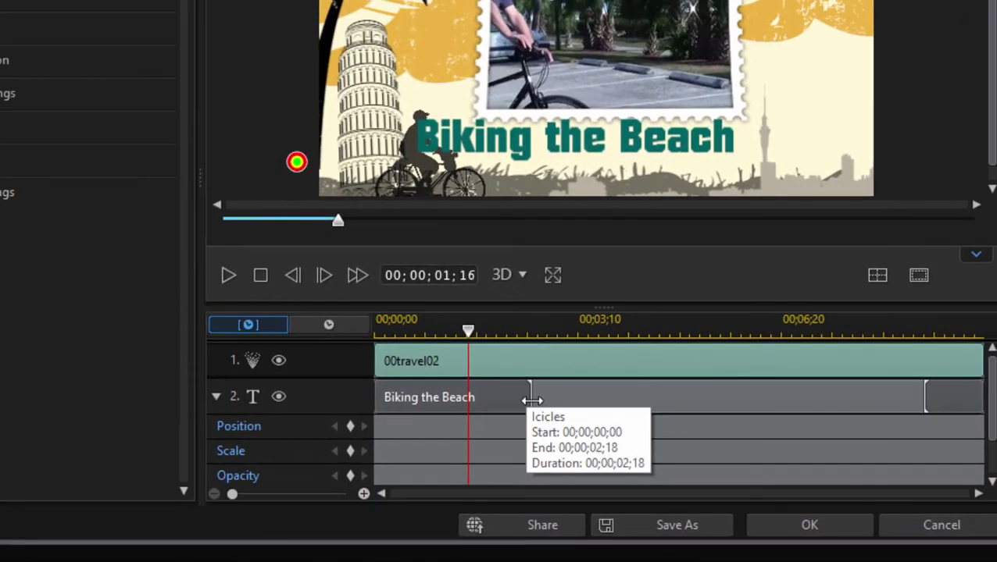
- Resize the Icicles entrance animation so it ends at 00;00;02;01
drag(531, 400, 479, 398)
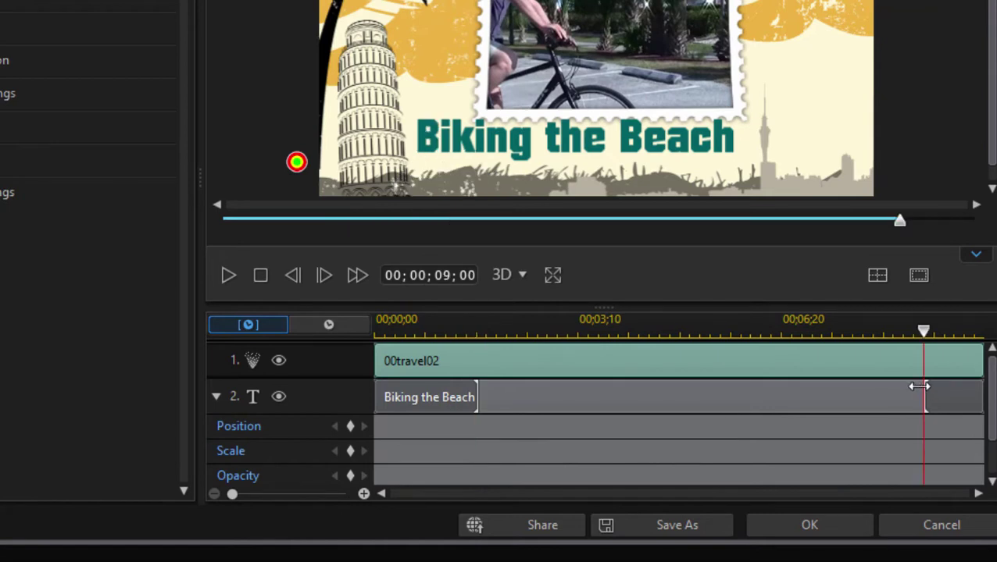
drag(923, 389, 887, 389)
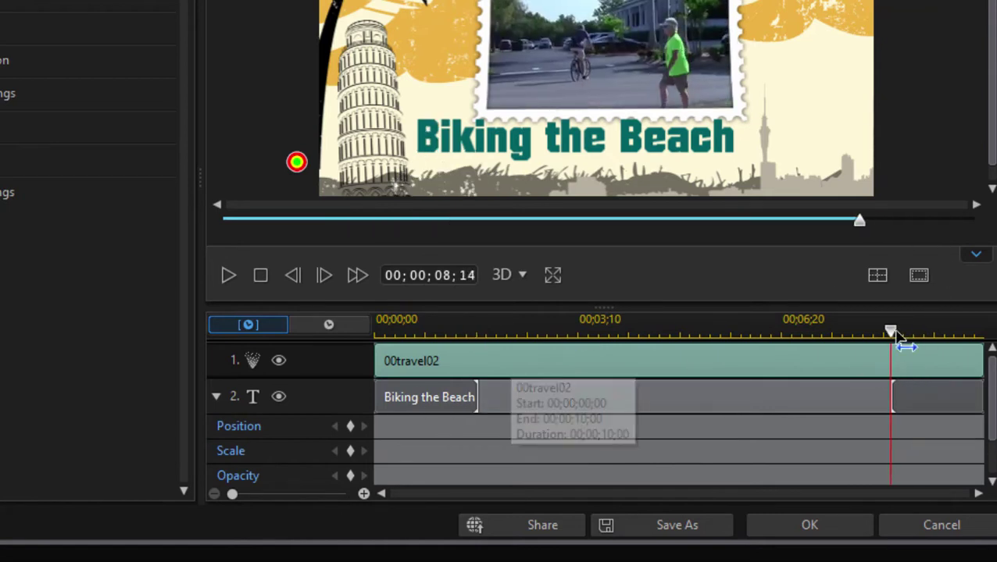
drag(890, 332, 814, 336)
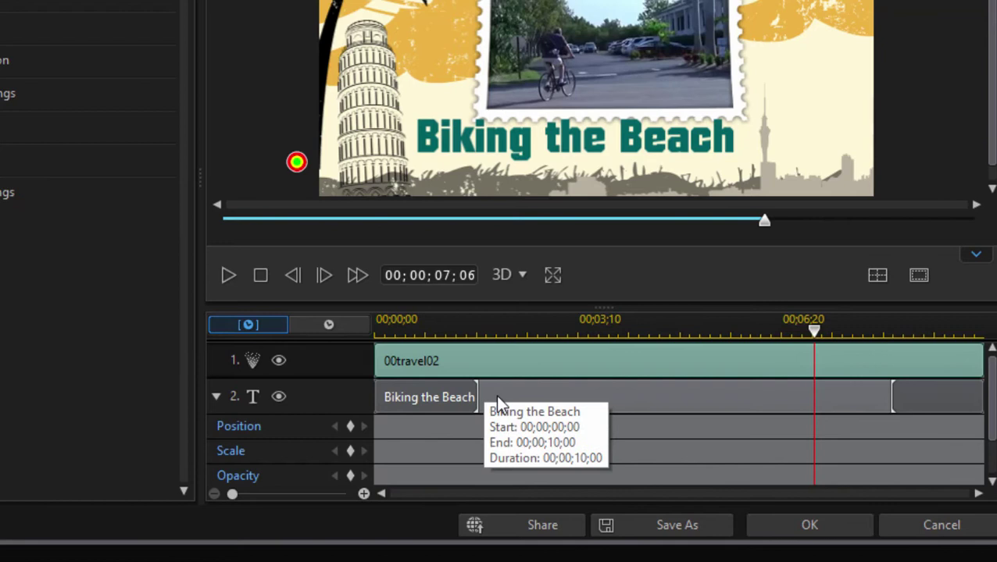
drag(478, 394, 497, 396)
- Select the Biking the Beach text clip on track 2 to show its Autumn 36 font settings
scroll(592, 360, down, 1)
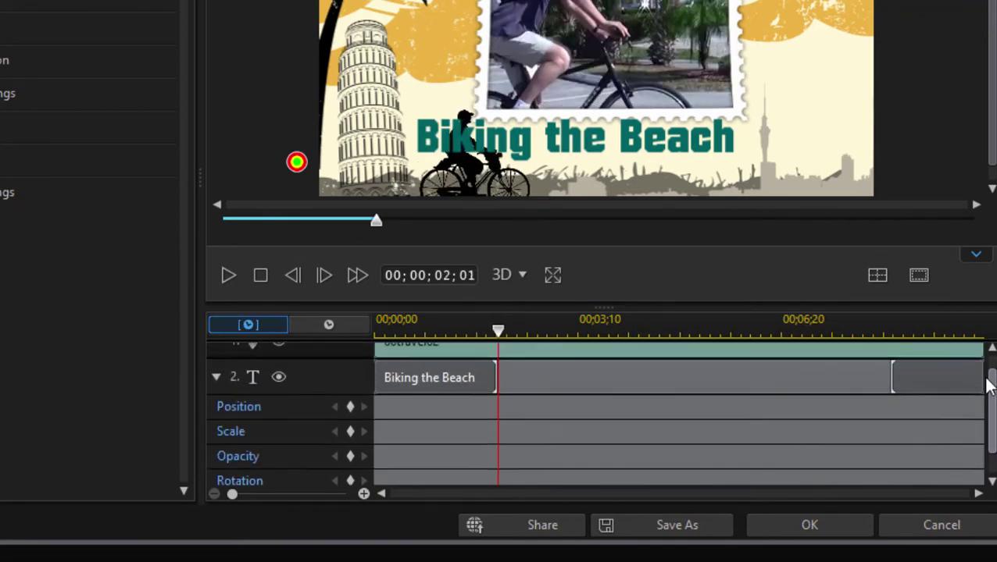
scroll(592, 360, up, 1)
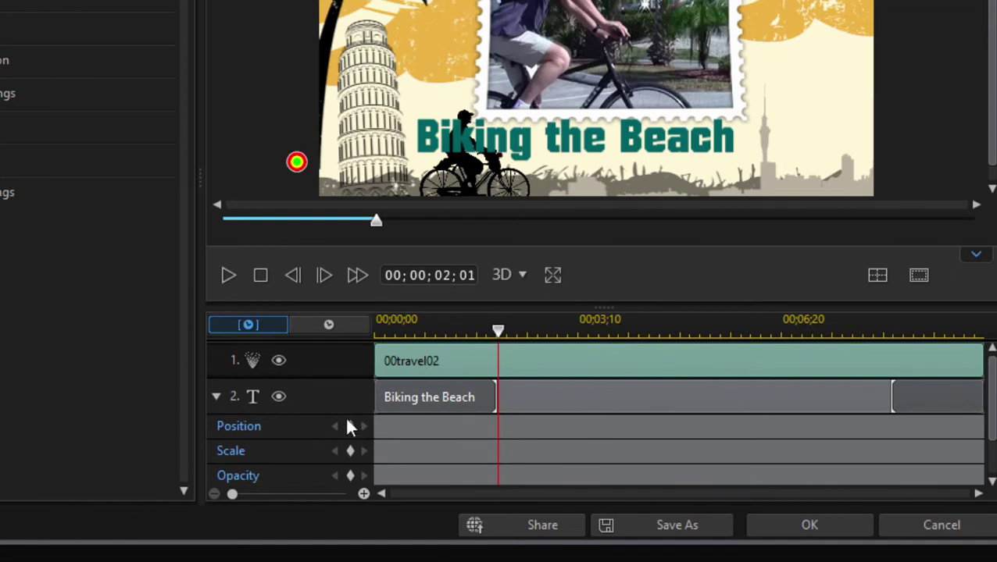
click(216, 397)
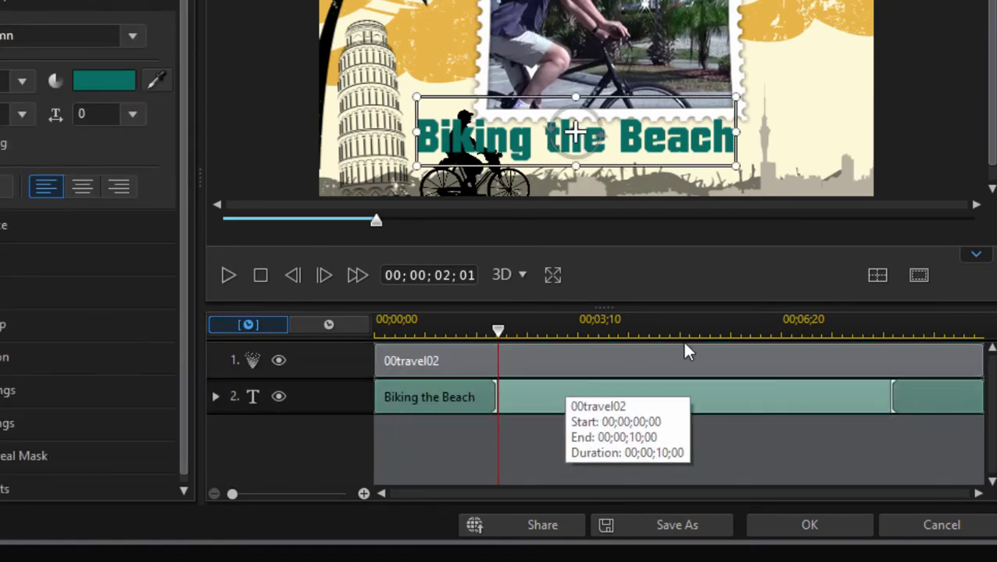
click(504, 350)
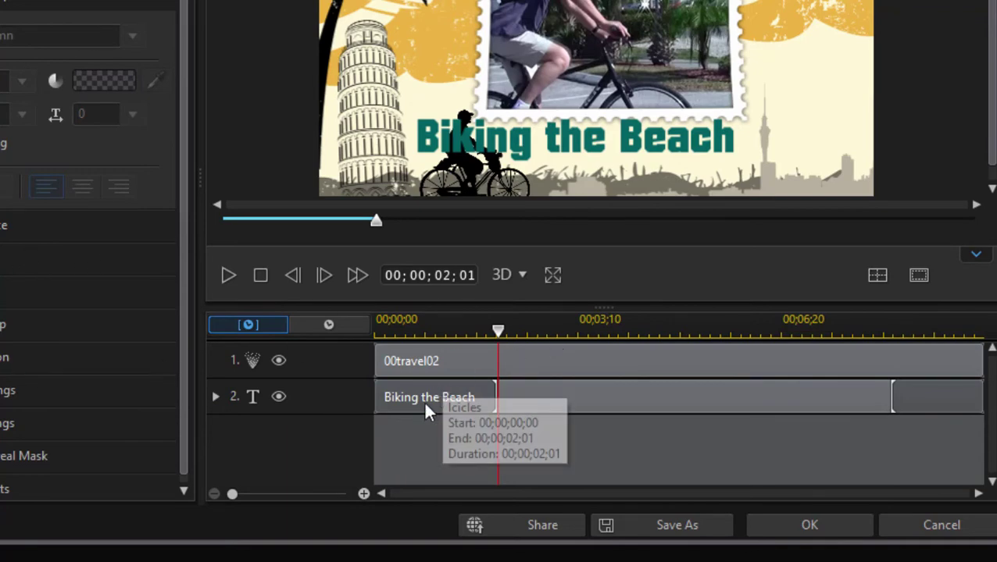
click(607, 398)
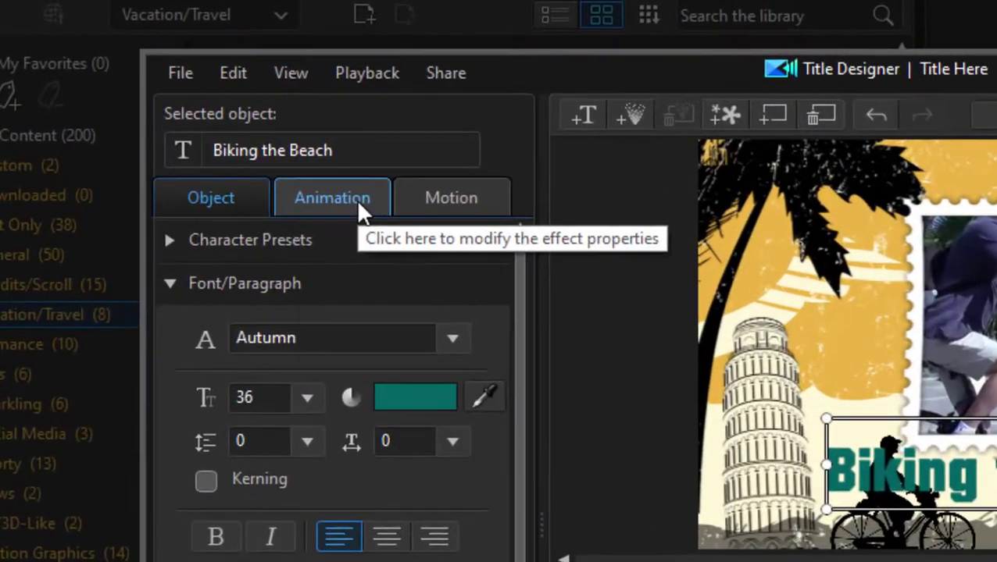
- Change the title's entrance animation from Icicles to Perspective Scroll
click(305, 179)
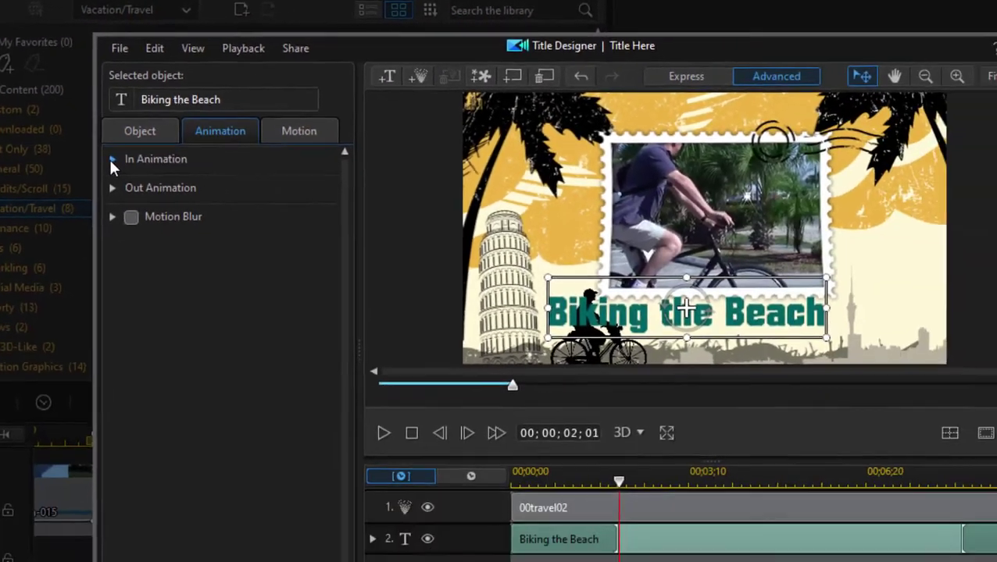
click(168, 240)
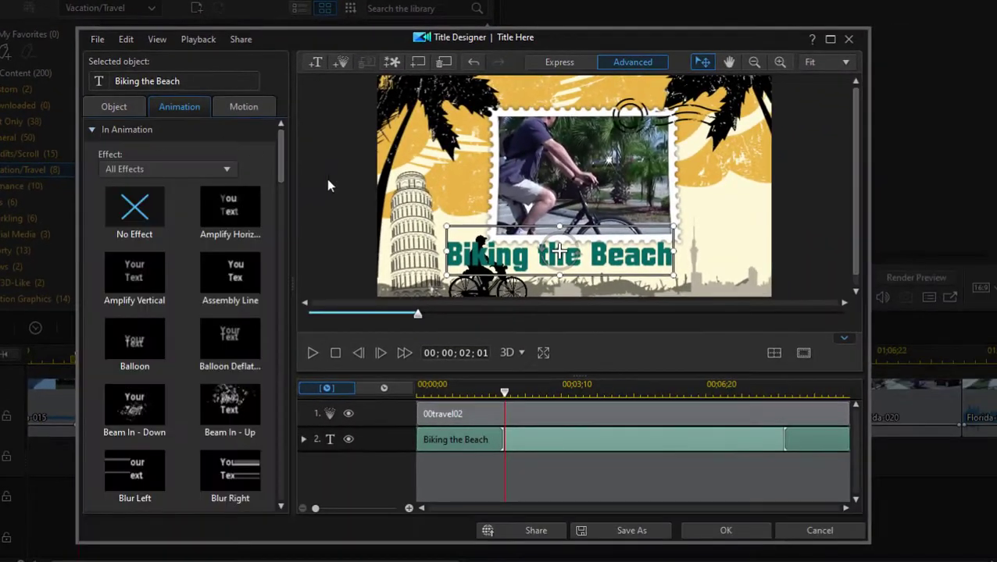
drag(282, 162, 295, 281)
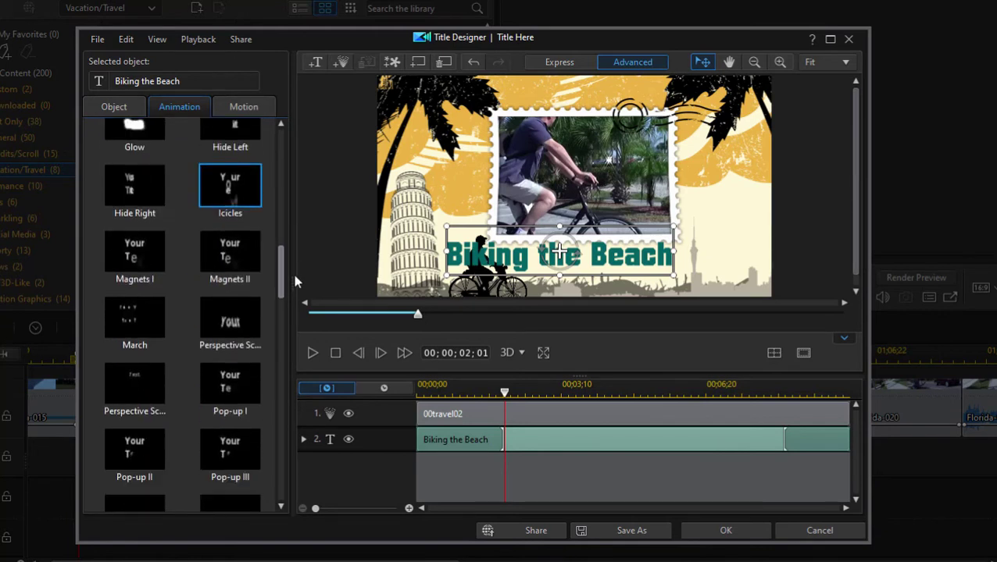
click(242, 324)
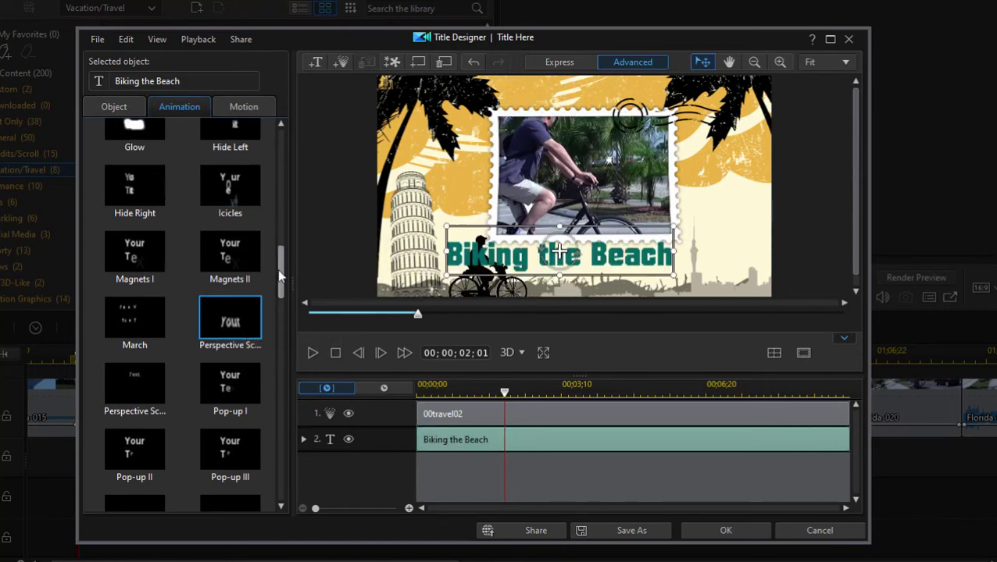
- Collapse the entrance list and display the exit effects such as Balloon, Beam Out and Dissolve
drag(280, 275, 281, 134)
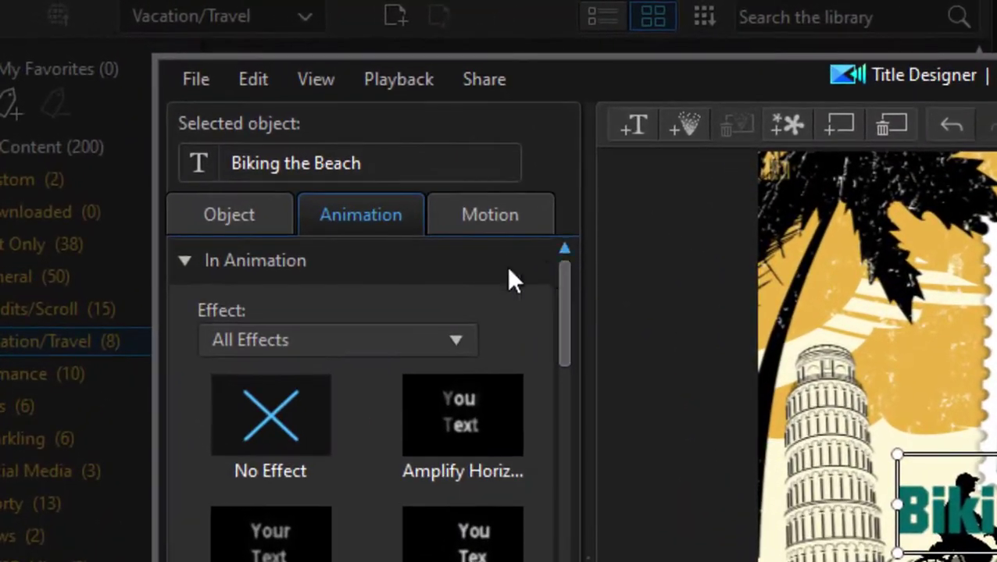
click(182, 261)
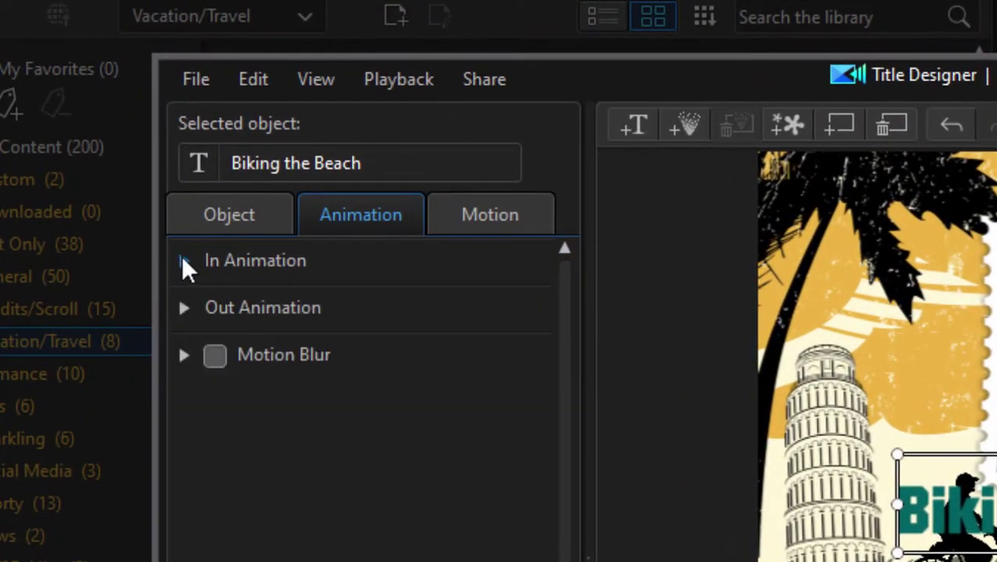
click(204, 317)
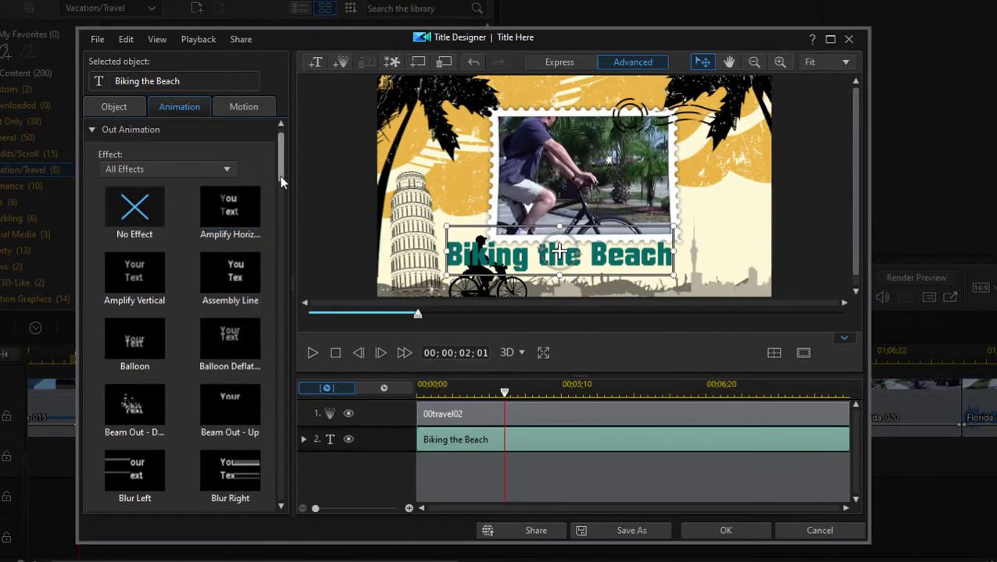
scroll(286, 188, down, 3)
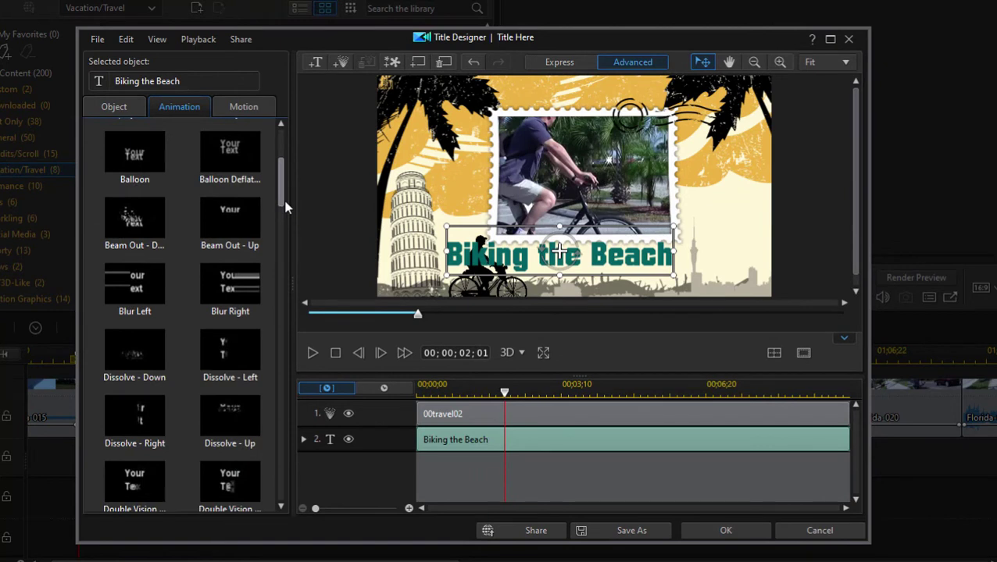
- Apply a wavy motion path to the title, preview it, then reset to no path
click(236, 112)
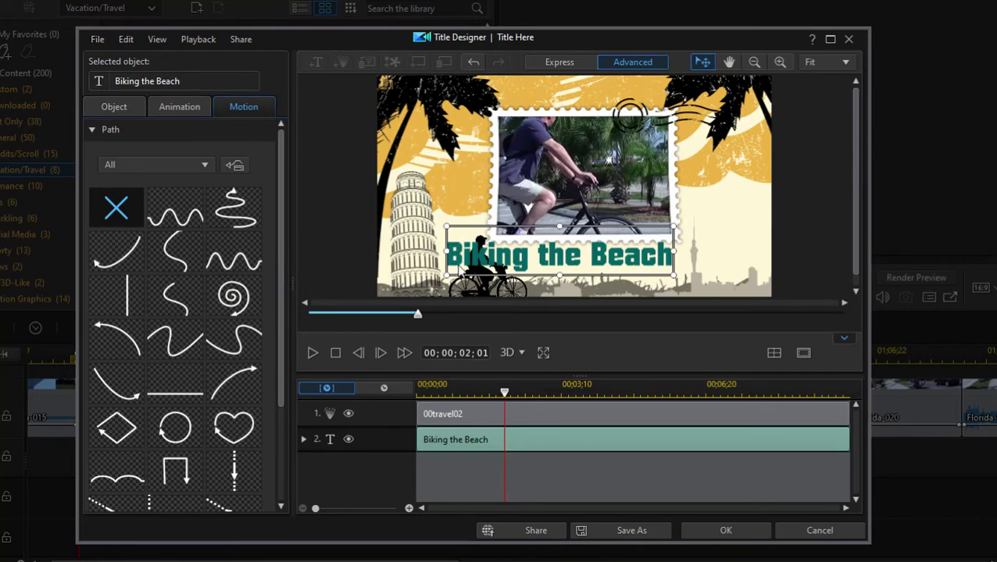
click(188, 220)
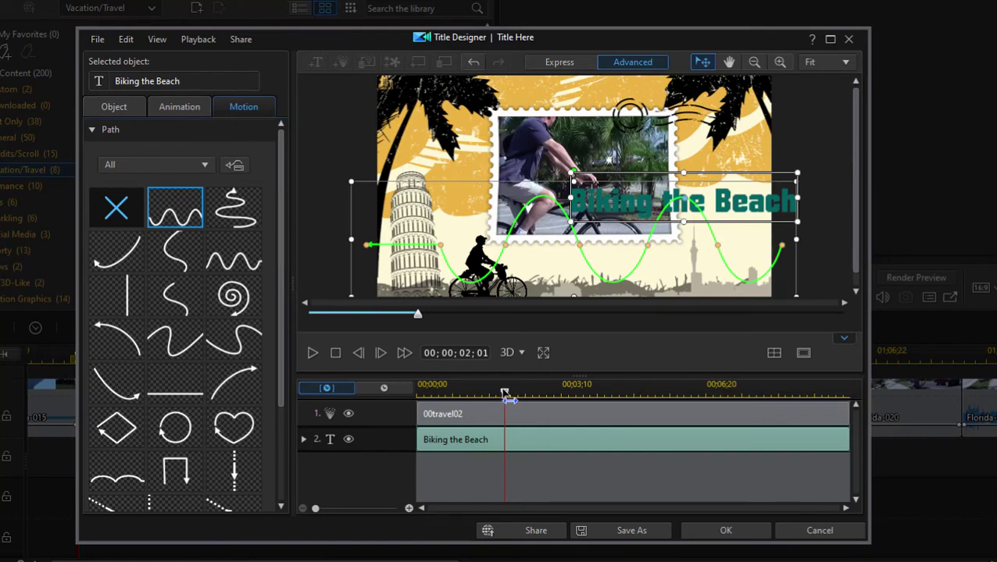
drag(504, 392, 648, 334)
click(115, 209)
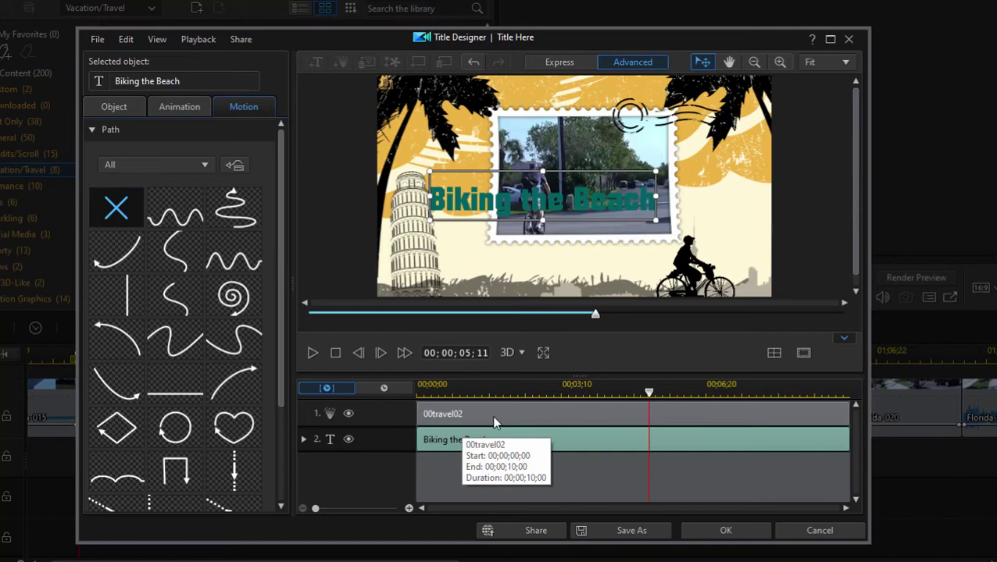
- Select the 00travel02 clip, then the Biking the Beach text clip to show its object settings
click(513, 413)
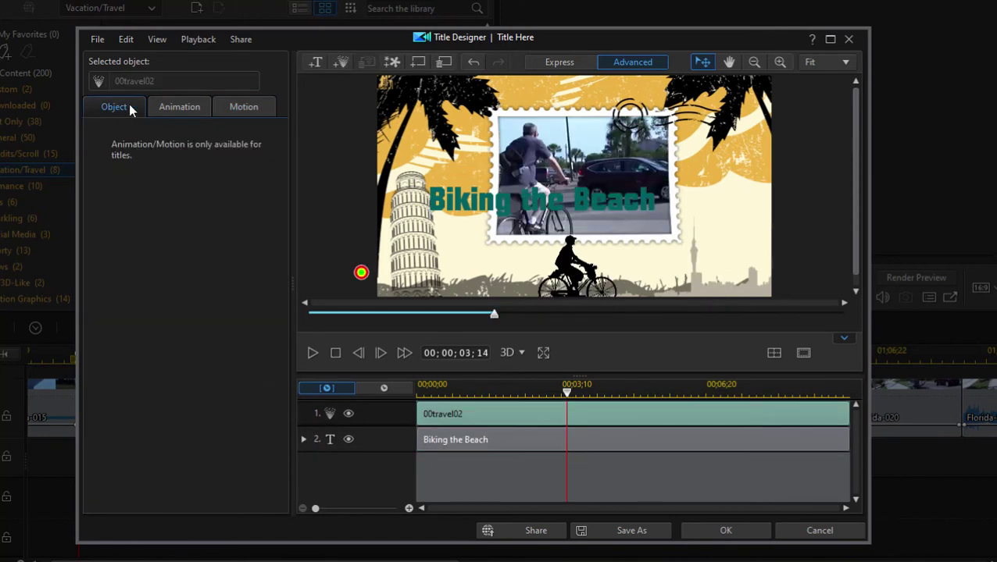
click(453, 440)
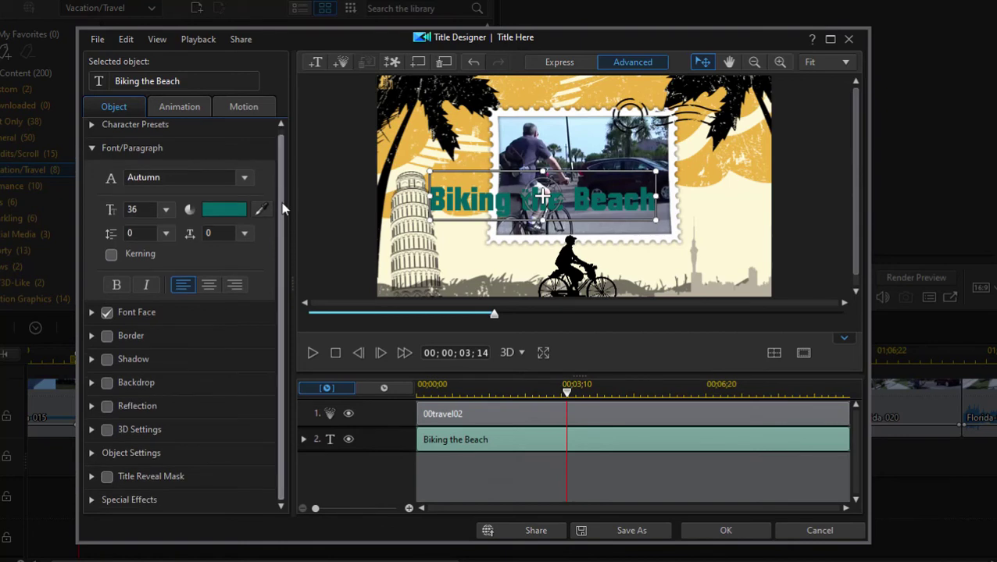
drag(282, 207, 280, 252)
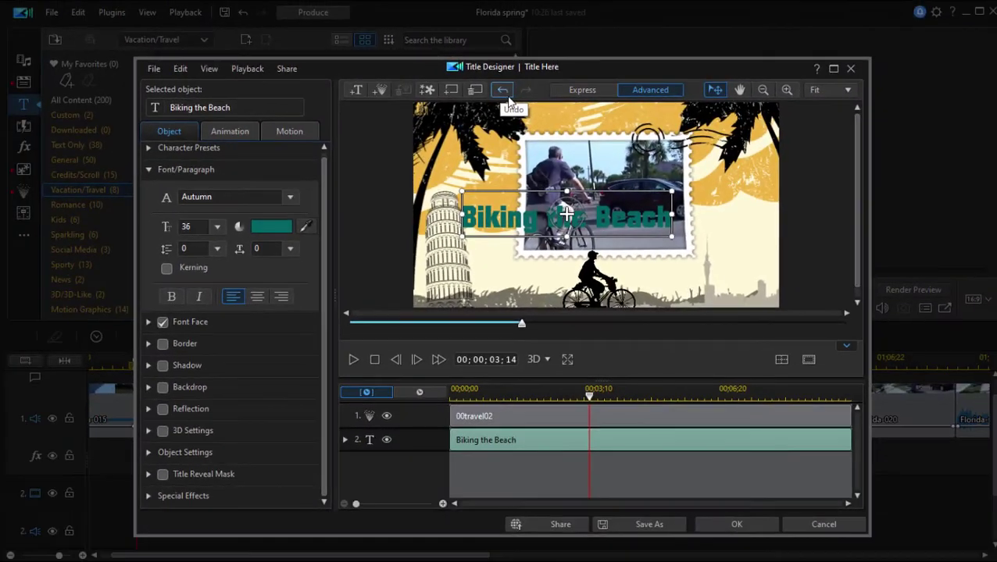
- Keep the title edits, then play the Biking the Beach title on track 2 and pause near 00;00;12;19
click(731, 524)
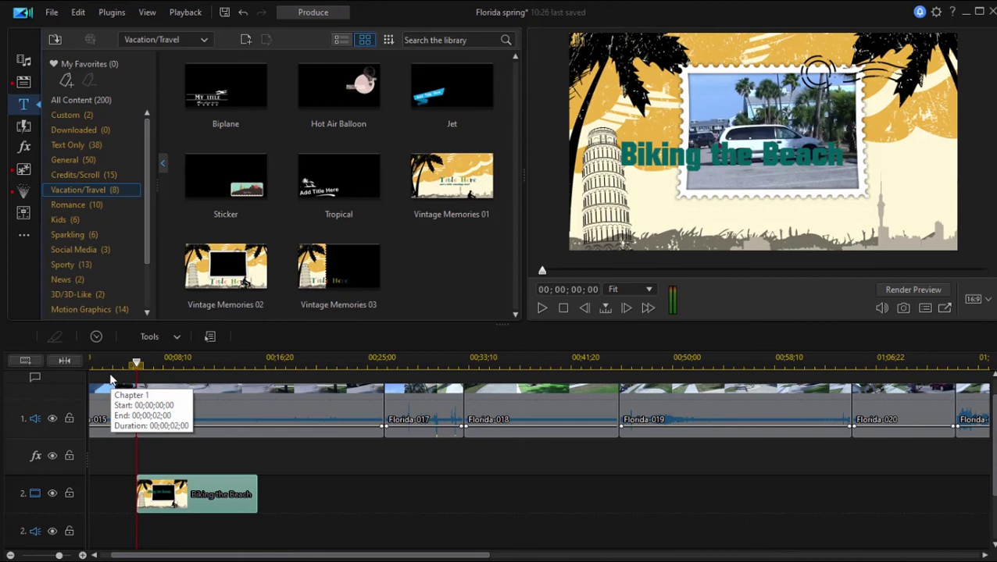
click(540, 309)
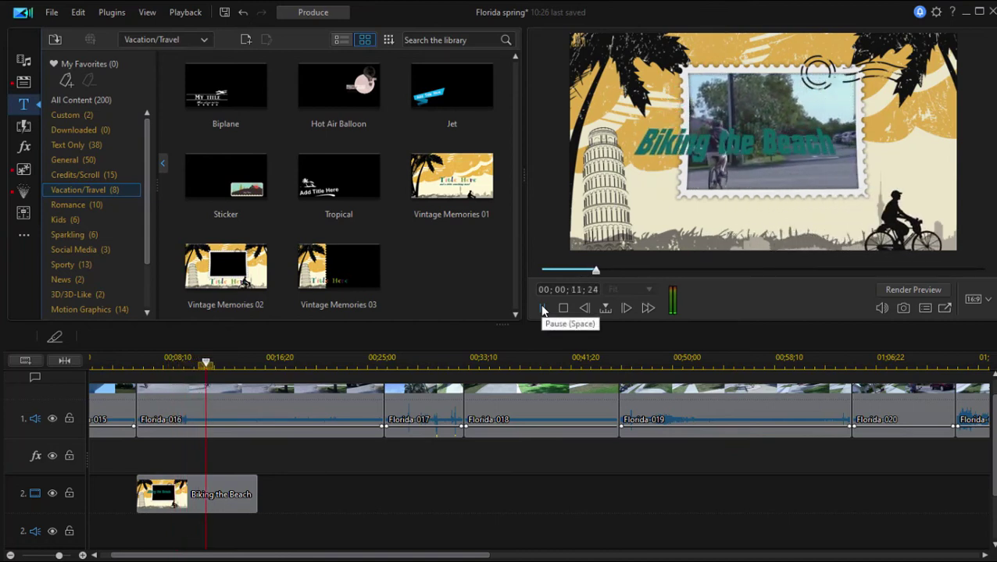
click(542, 308)
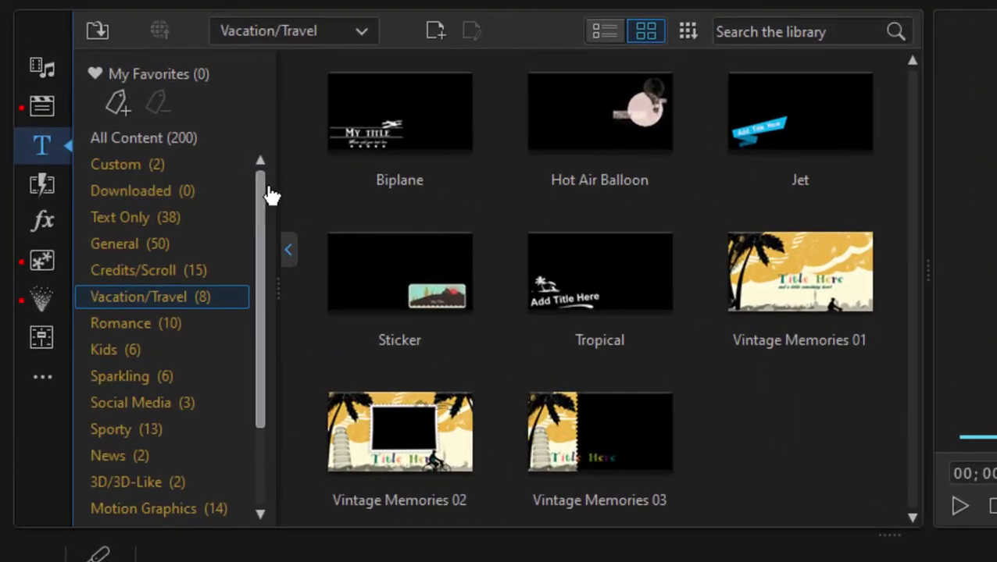
- Switch the title library to All Content to list all 200 templates
click(182, 138)
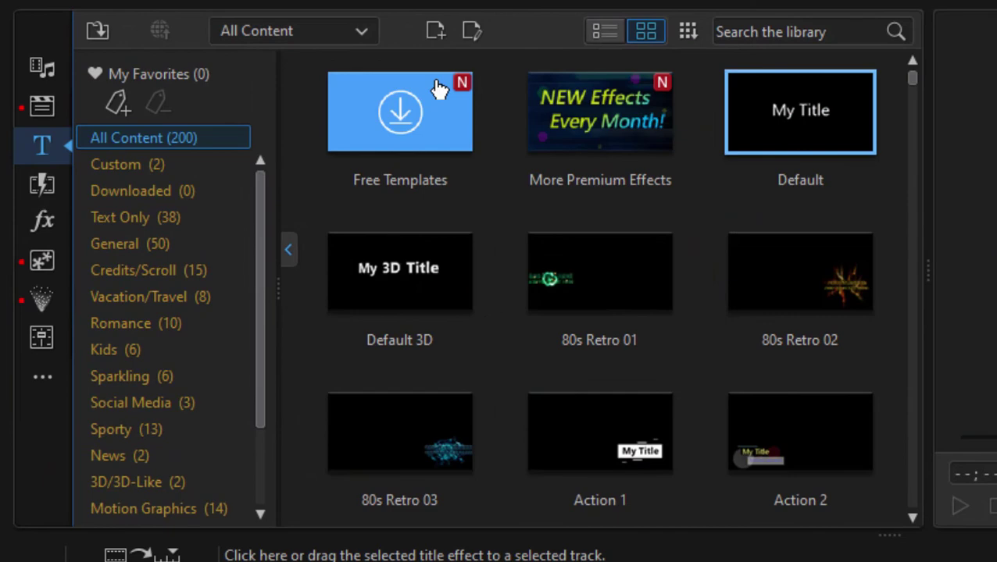